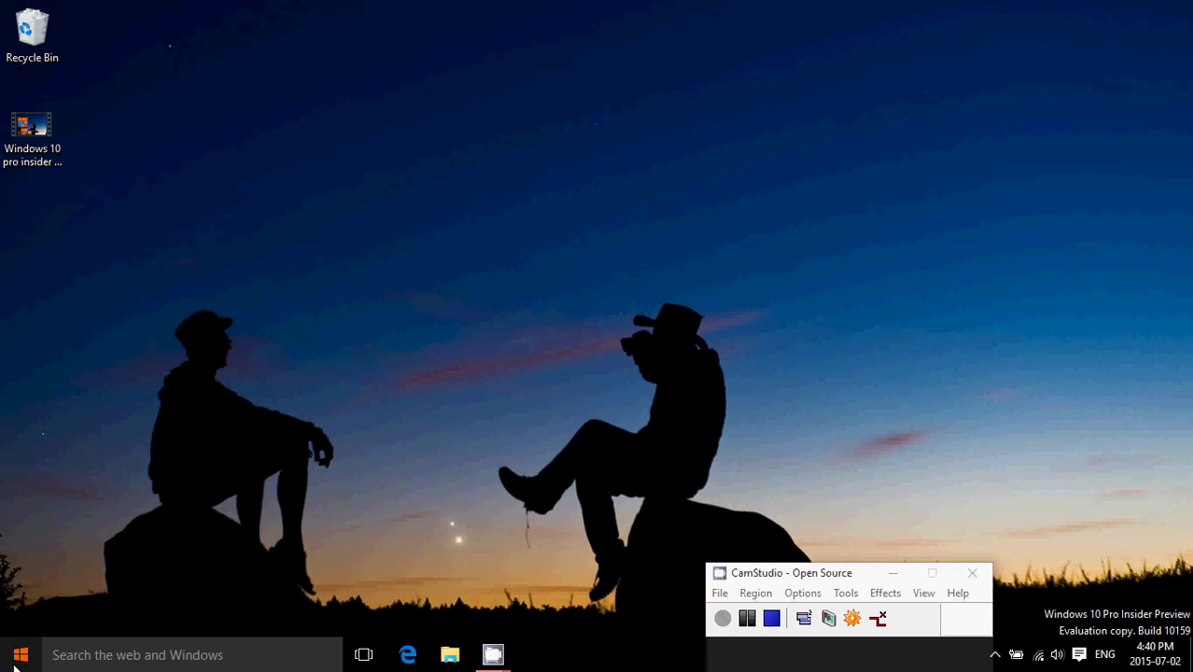
Step: Open the Start menu showing most-used apps and live tiles
click(20, 657)
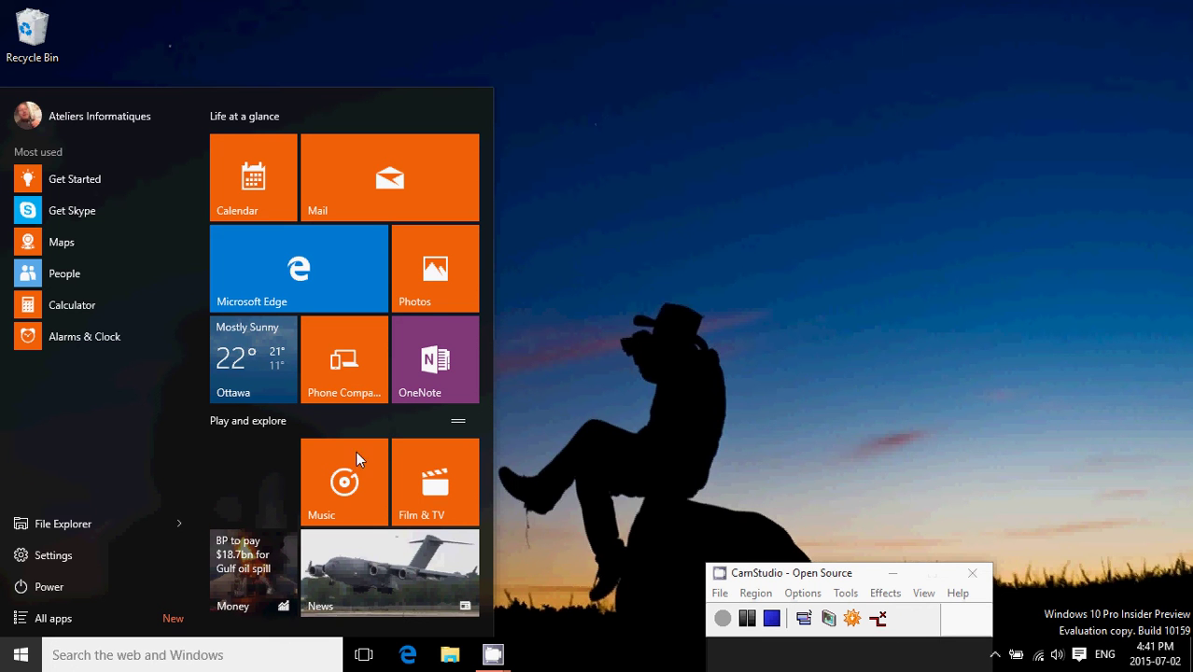
Step: Unpin the Music and Film & TV tiles from Start
right_click(350, 495)
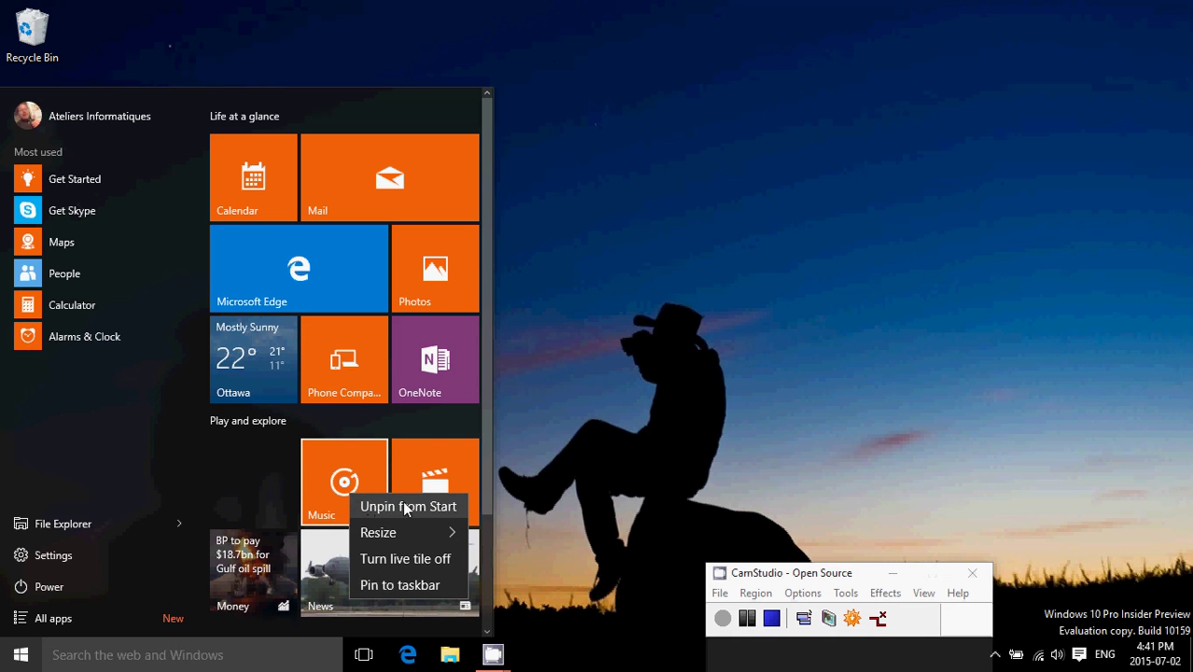
click(407, 507)
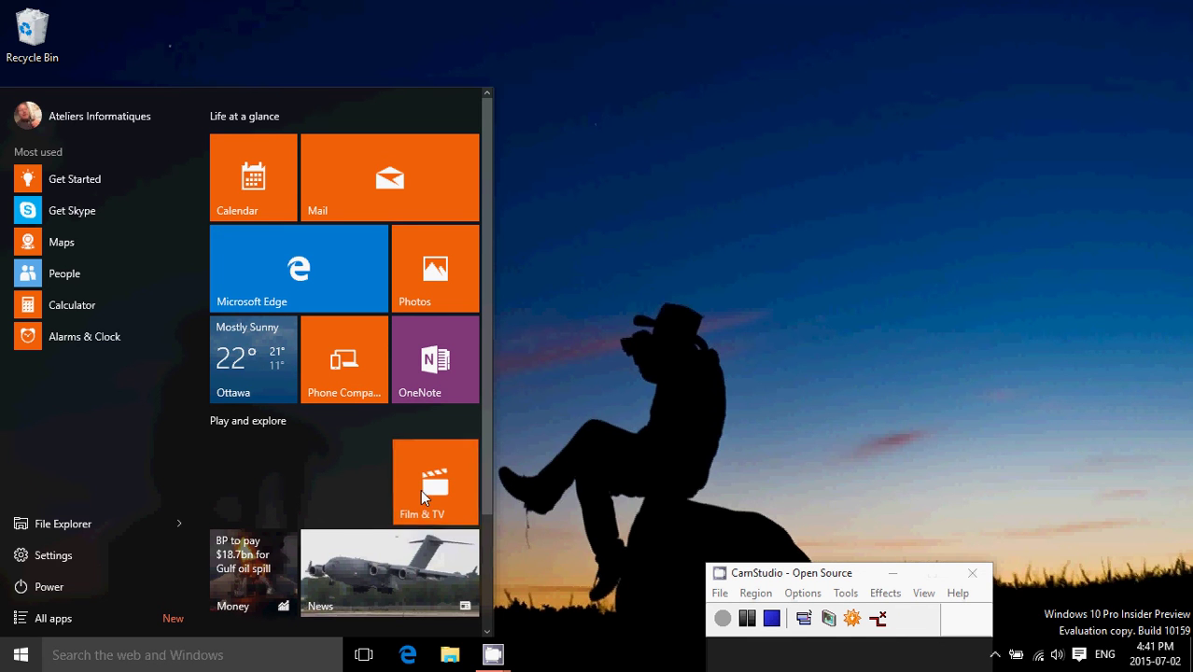
right_click(420, 490)
click(446, 504)
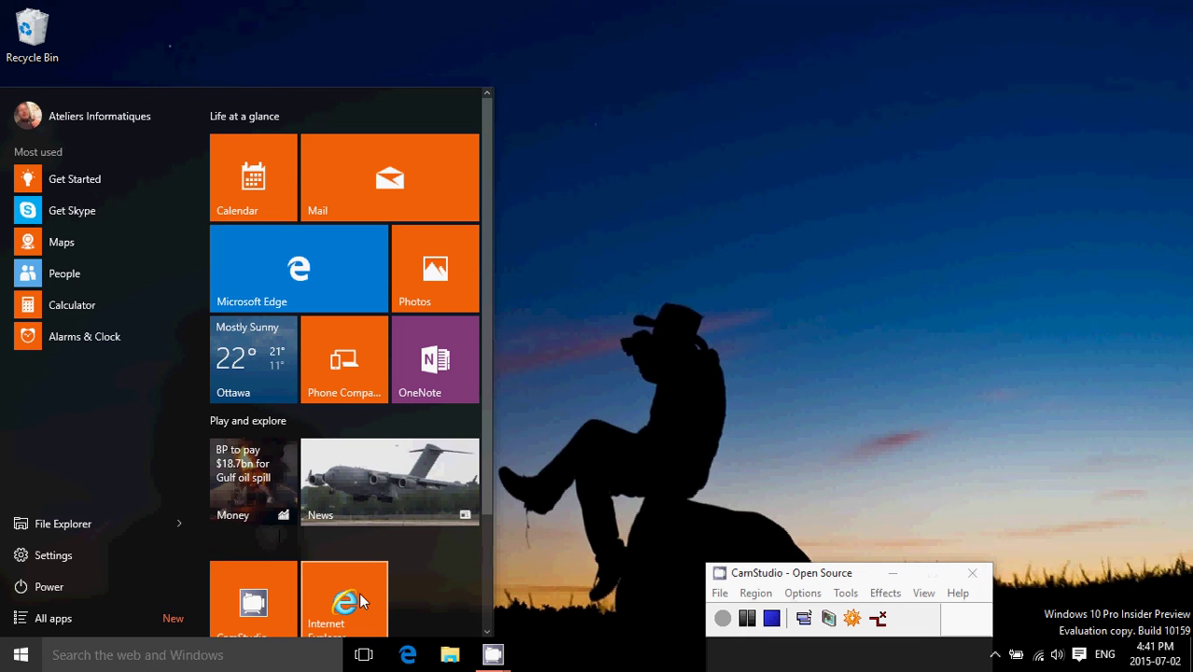
Step: Search for 'note' and pin the Notepad result to Start
click(265, 659)
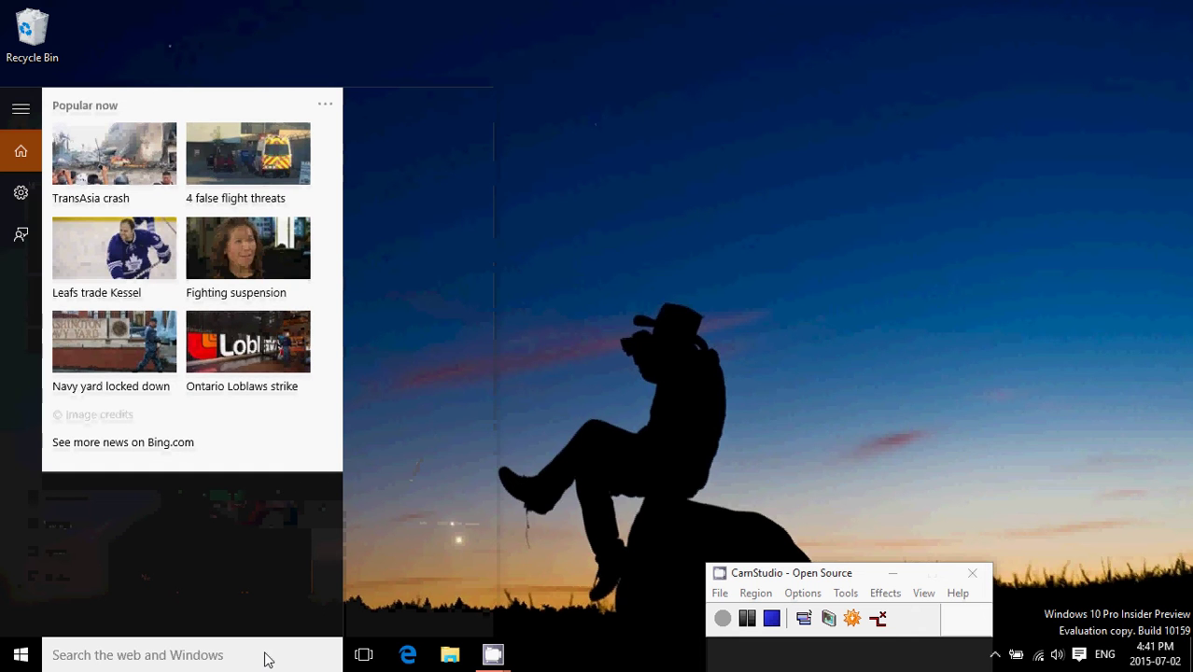
text(n)
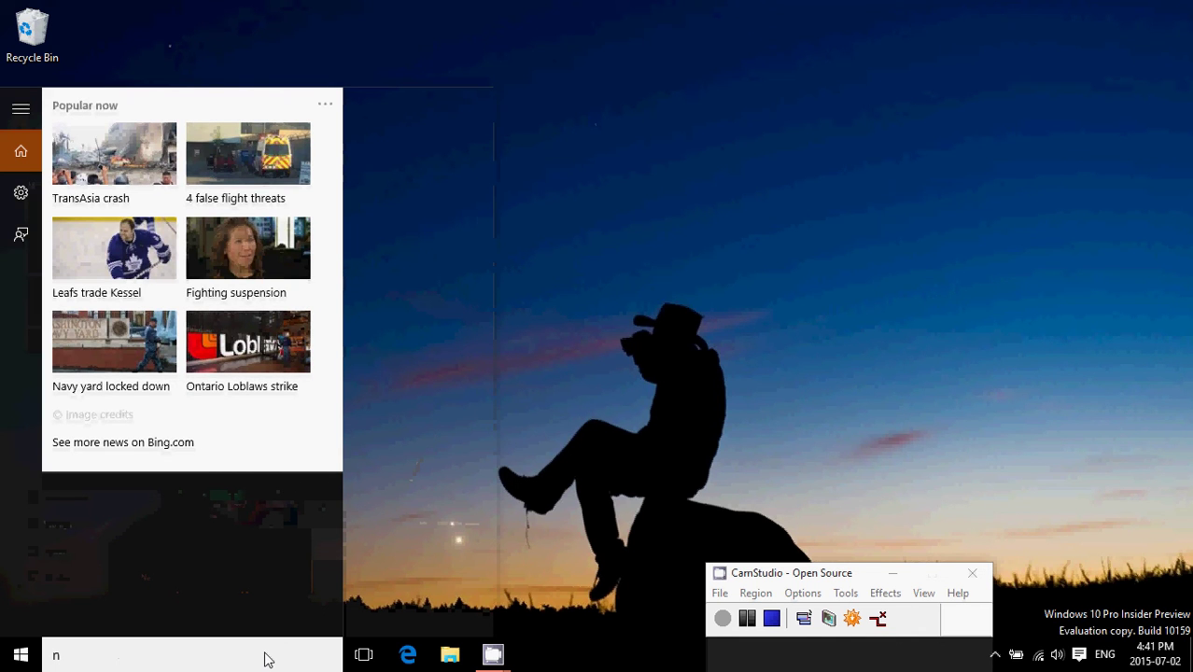
text(ote)
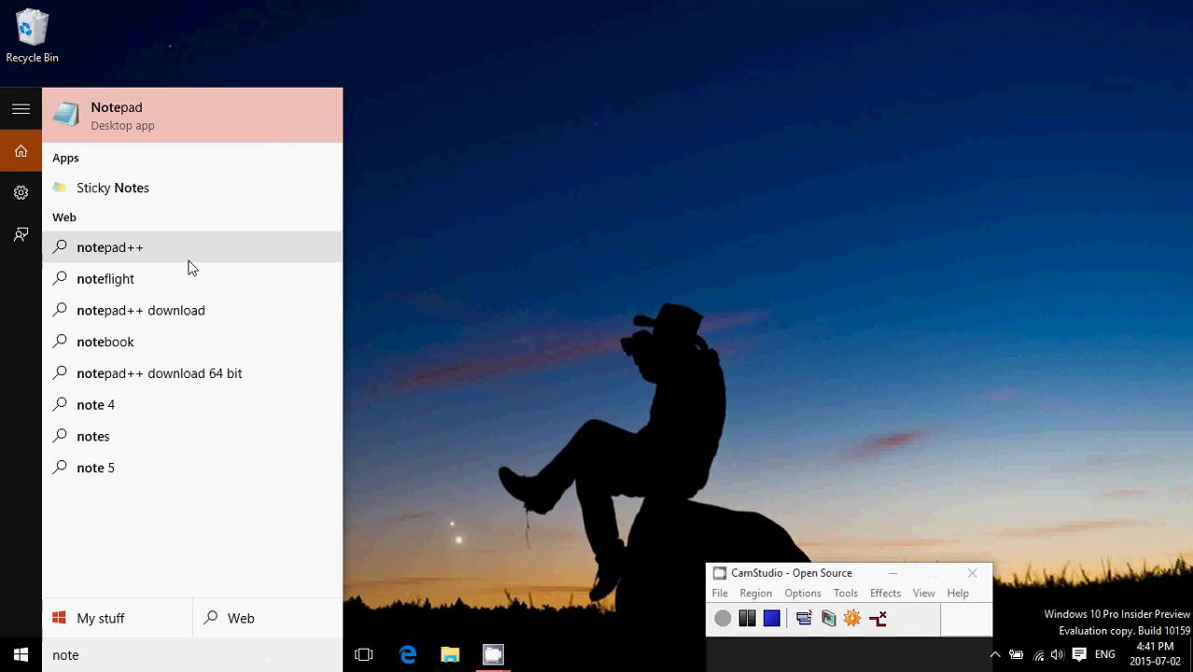
right_click(171, 120)
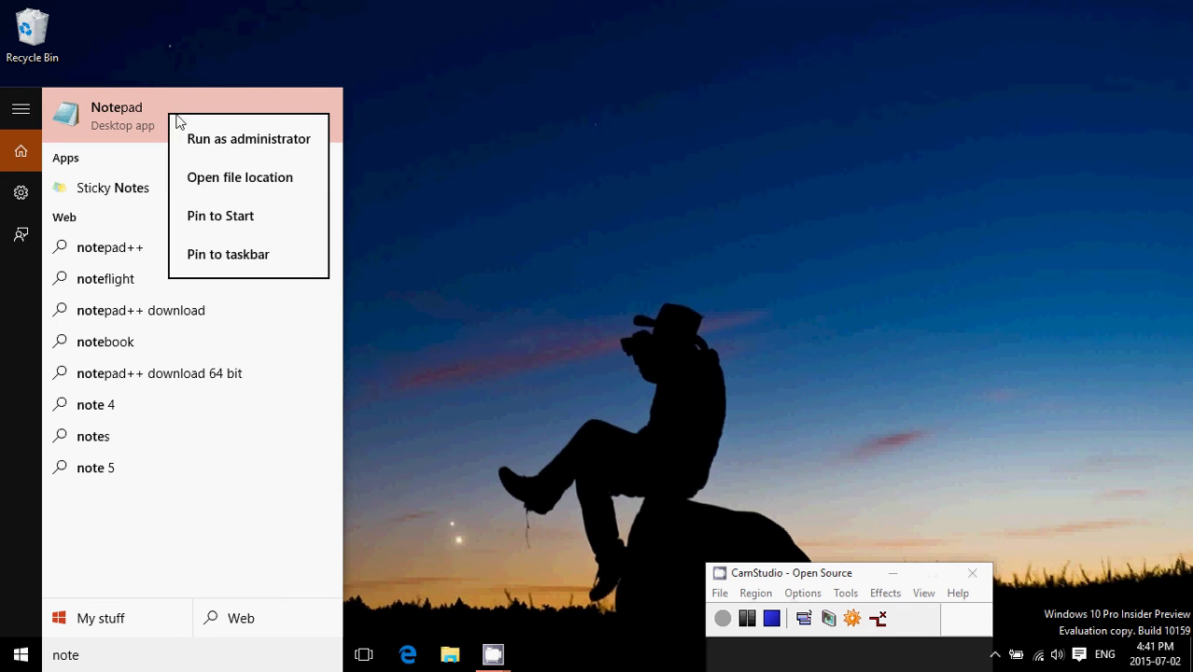
click(234, 218)
Step: Close the search panel and reopen Start to view the new Notepad tile
click(468, 411)
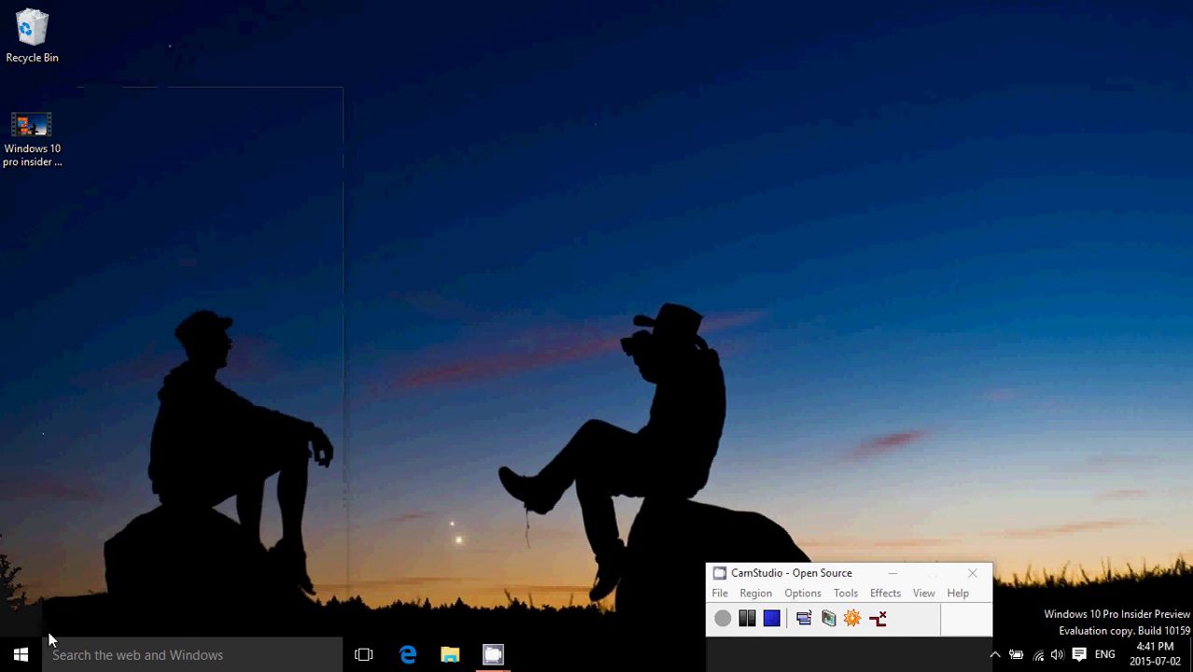
click(21, 655)
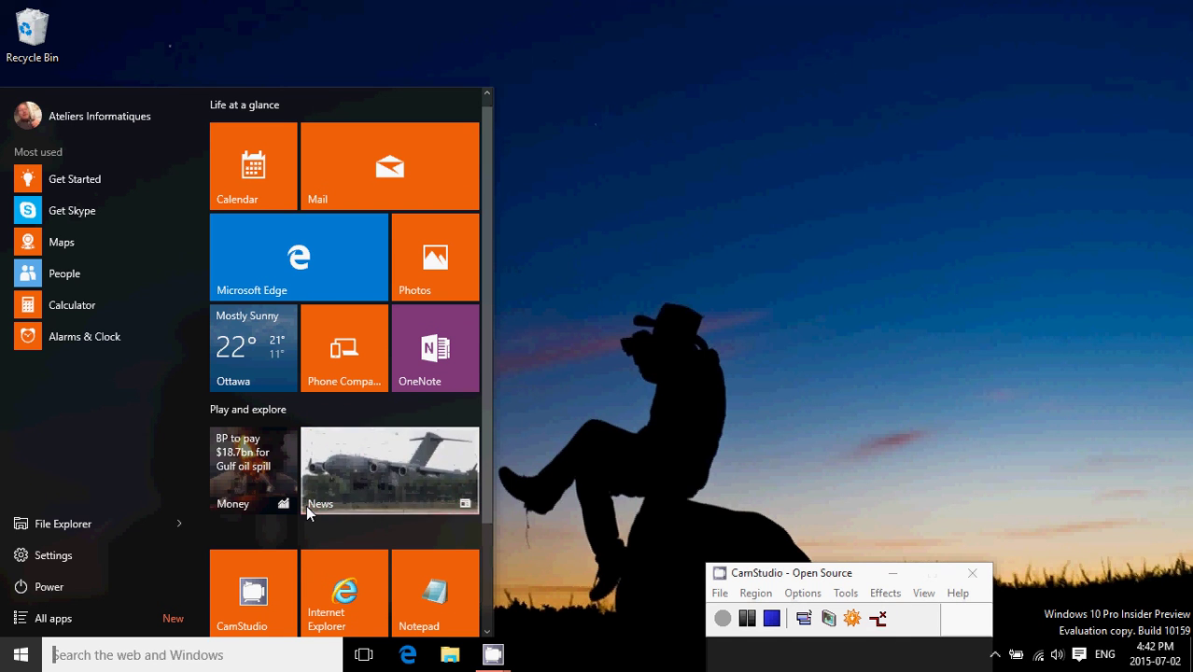
Step: Unpin the News and Money tiles from Start
right_click(350, 485)
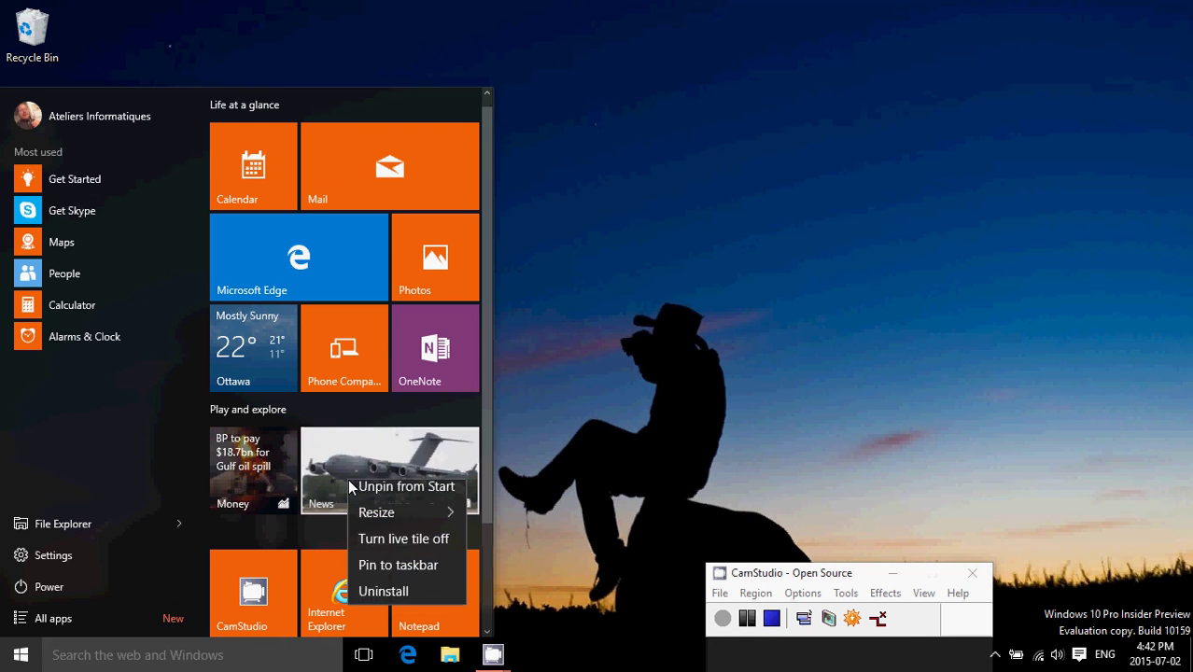
click(372, 487)
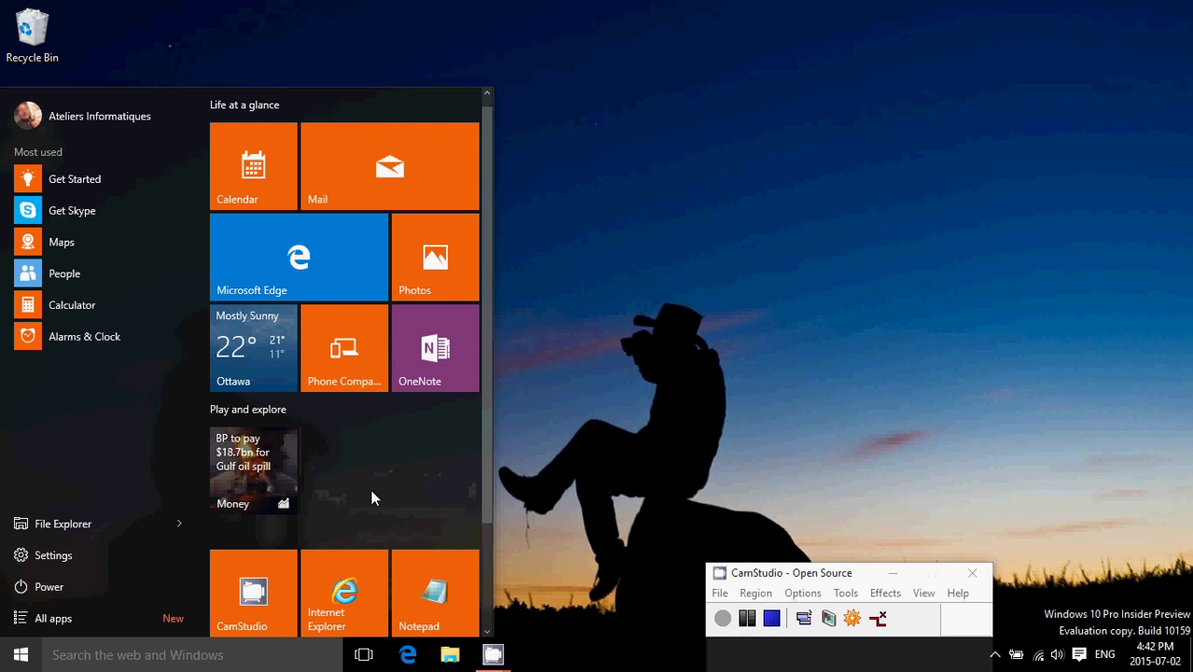
right_click(259, 479)
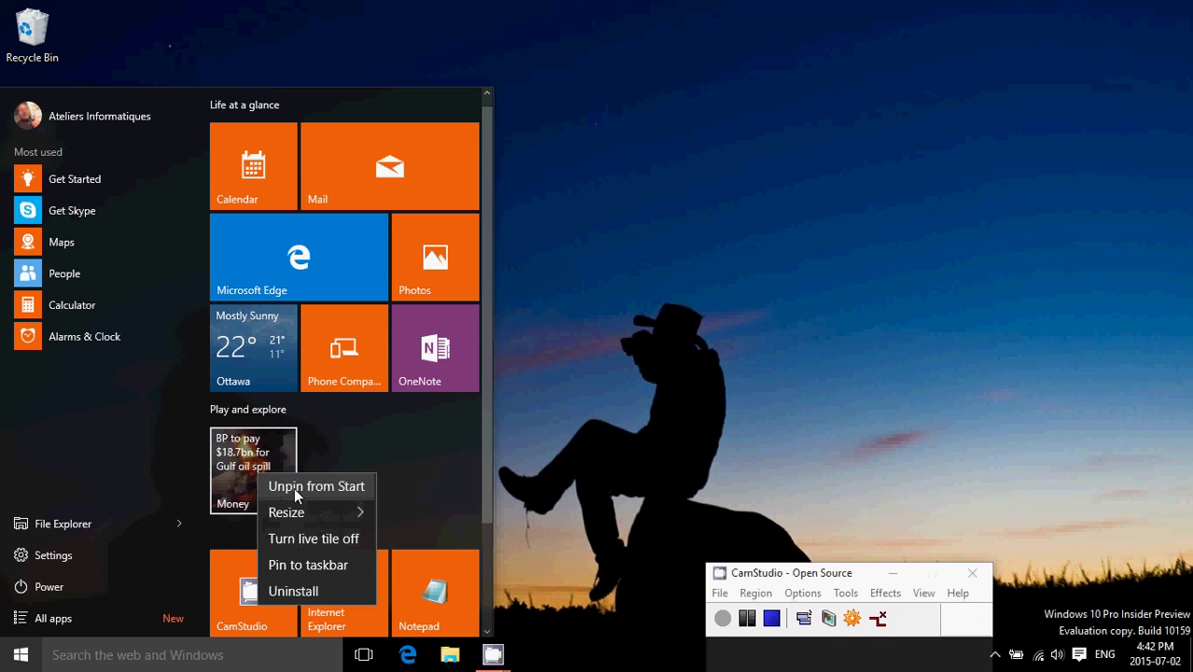
click(294, 487)
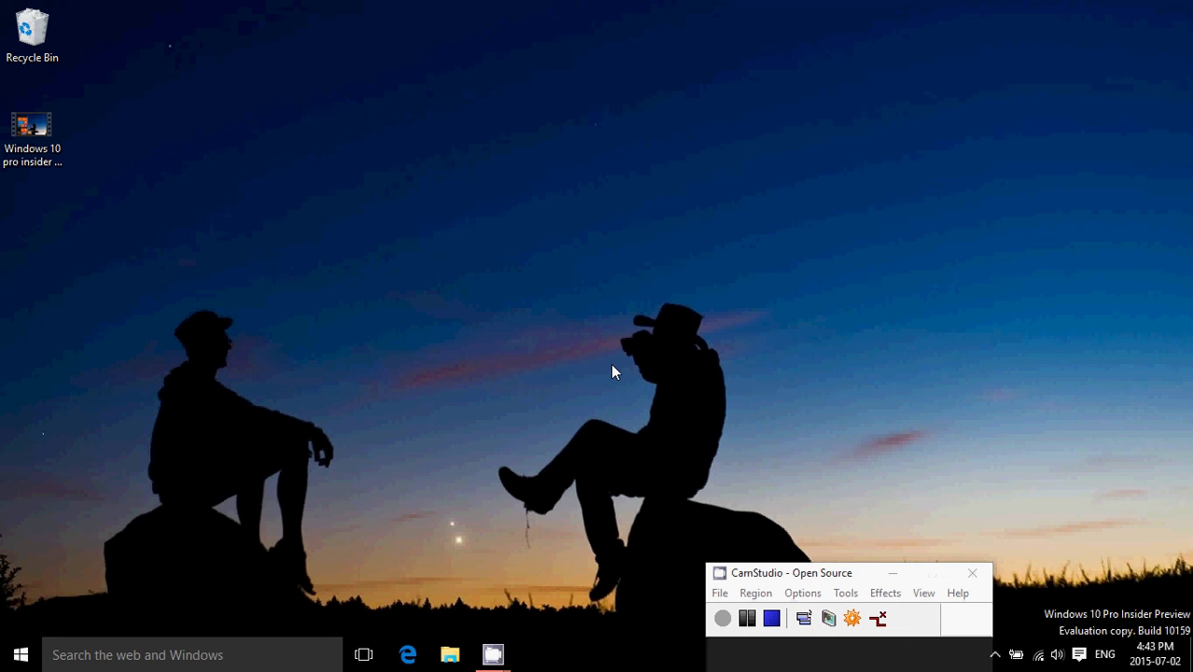
Step: Open Start to review CamStudio, Internet Explorer and Notepad tiles together
click(20, 657)
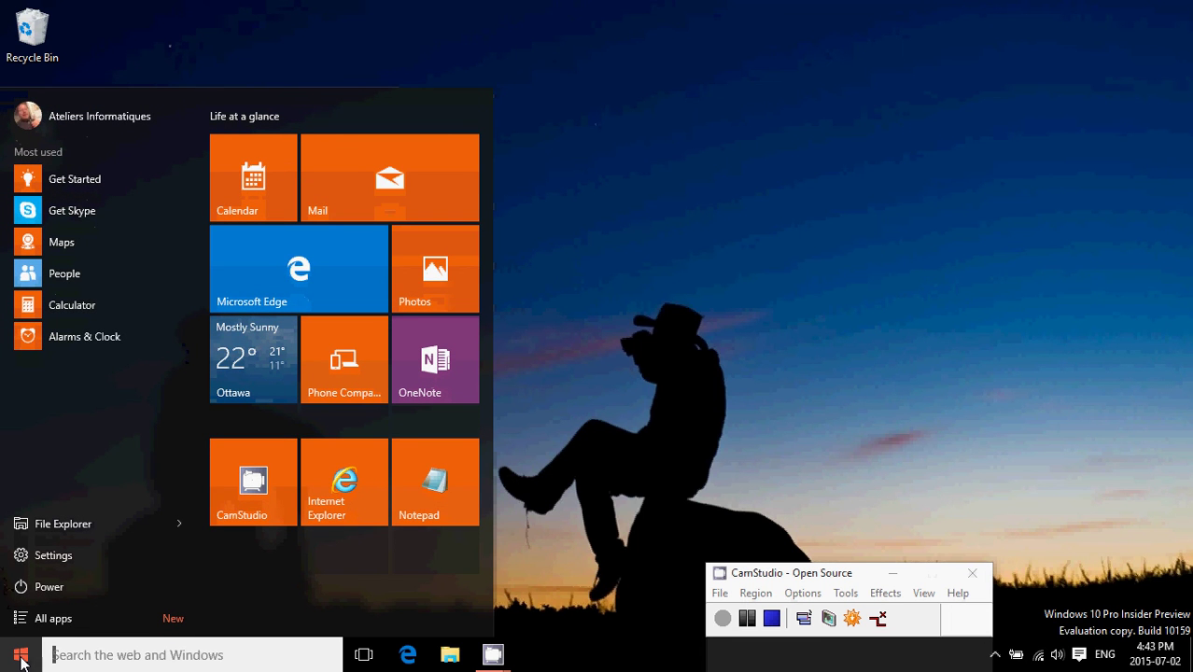